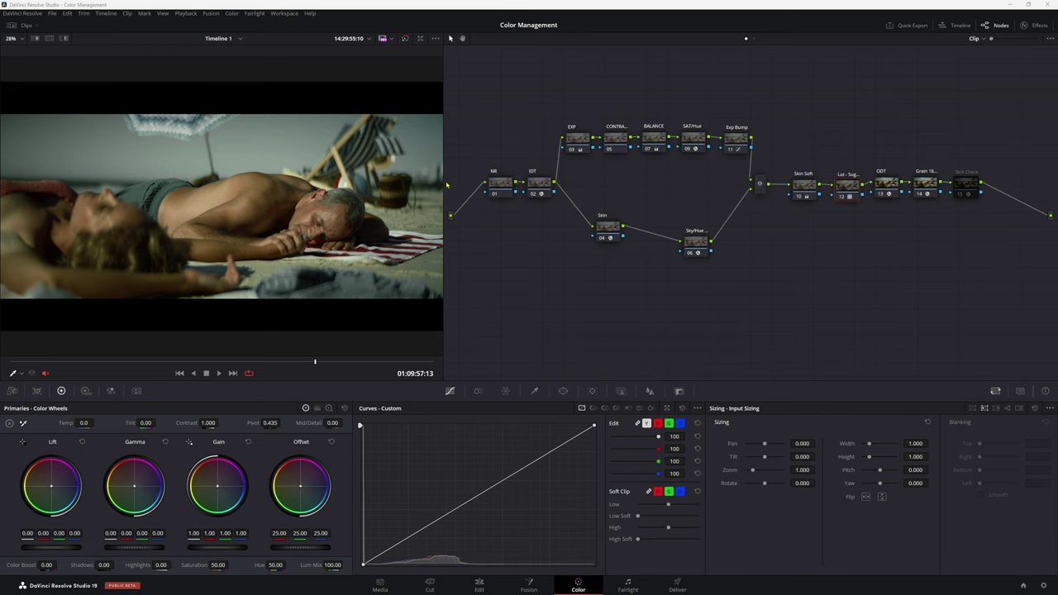
# Step: Enlarge the viewer to show the flat, washed-out beach shot beside the node tree
pyautogui.moveTo(445, 182); pyautogui.dragTo(546, 184)
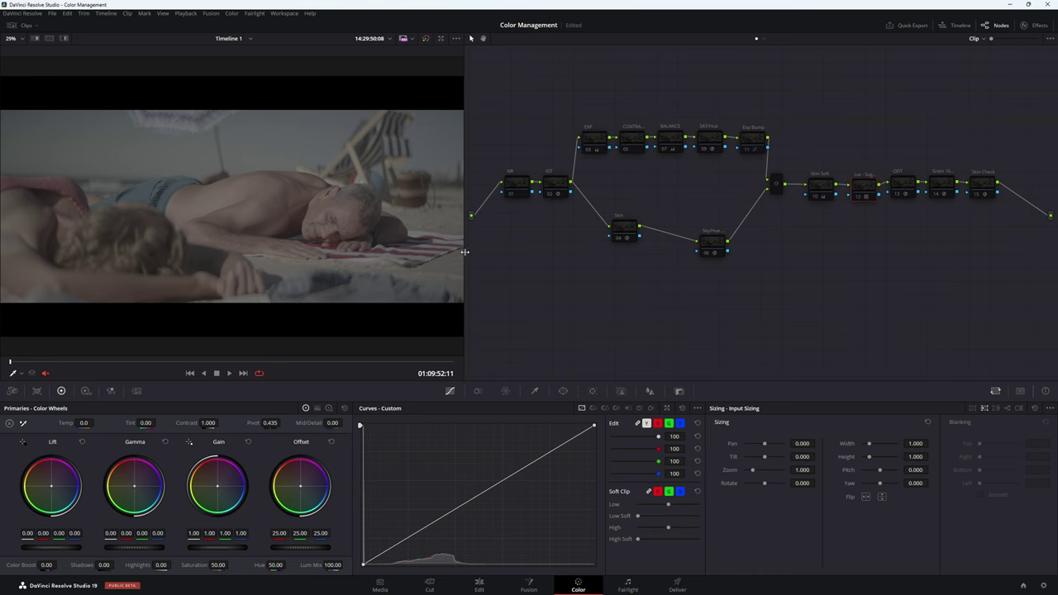
# Step: Show node 13 (ODT) settings: DaVinci Wide Gamut to Rec.709 Gamma 2.4 color space transform
pyautogui.moveTo(467, 252); pyautogui.dragTo(544, 248)
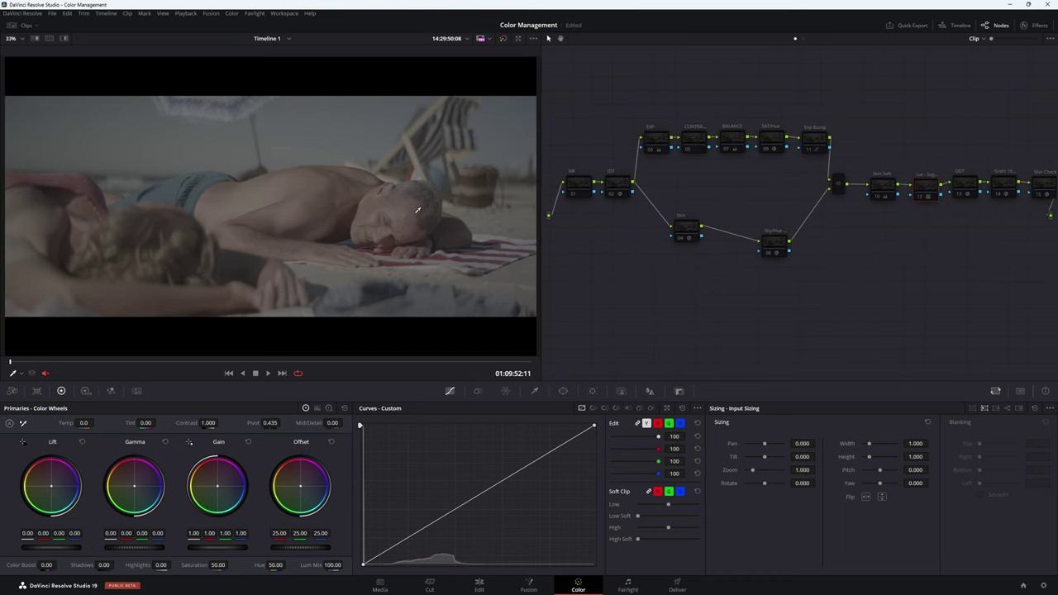
pyautogui.moveTo(542, 263); pyautogui.dragTo(488, 265)
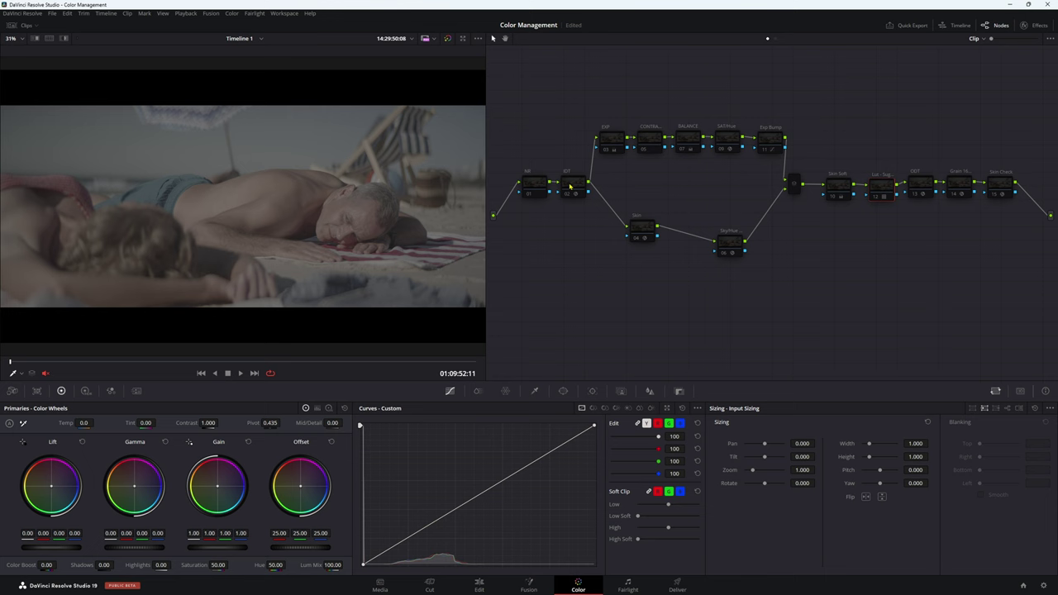
pyautogui.click(1025, 25)
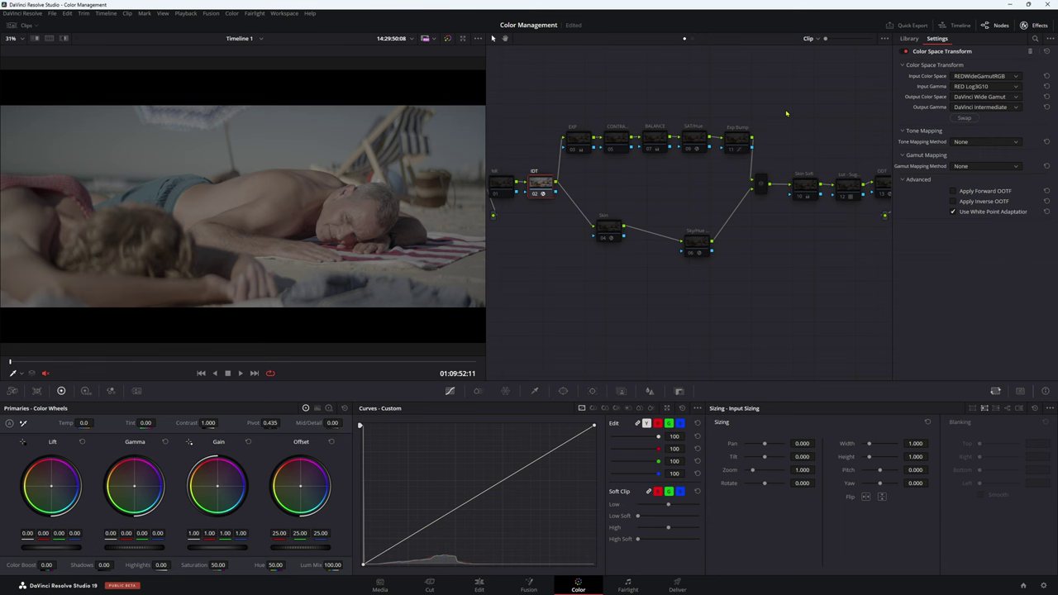
pyautogui.moveTo(486, 265); pyautogui.dragTo(362, 266)
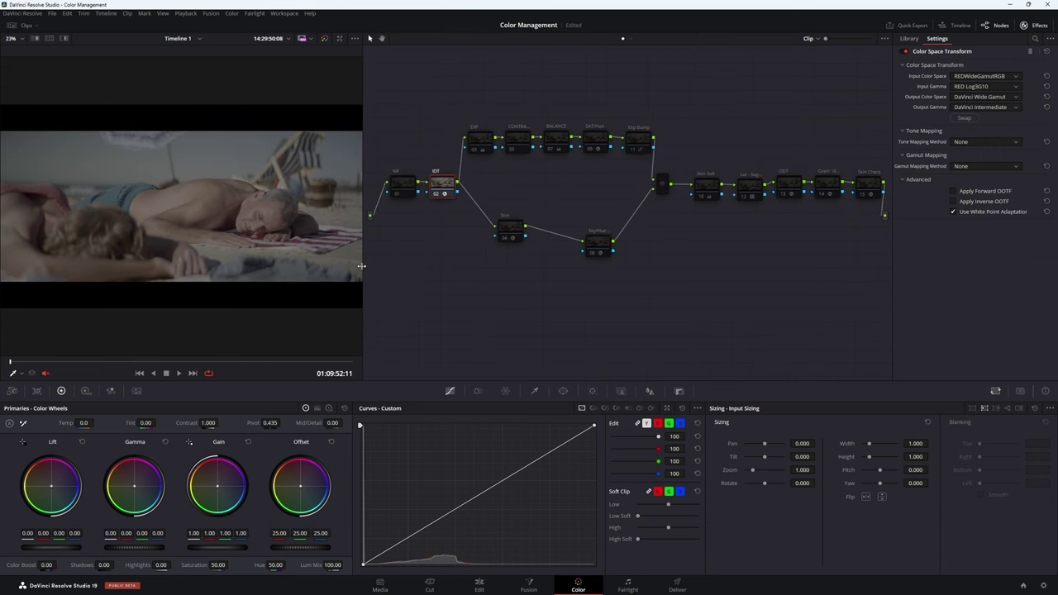
pyautogui.click(787, 183)
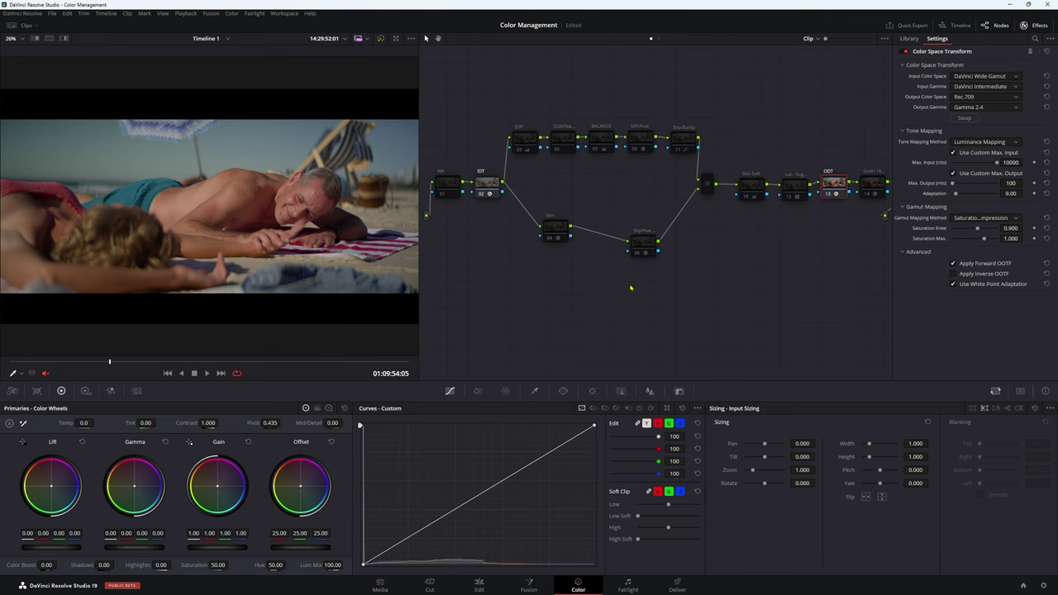
# Step: Save the project with Ctrl+S
pyautogui.hotkey('ctrl', 's')
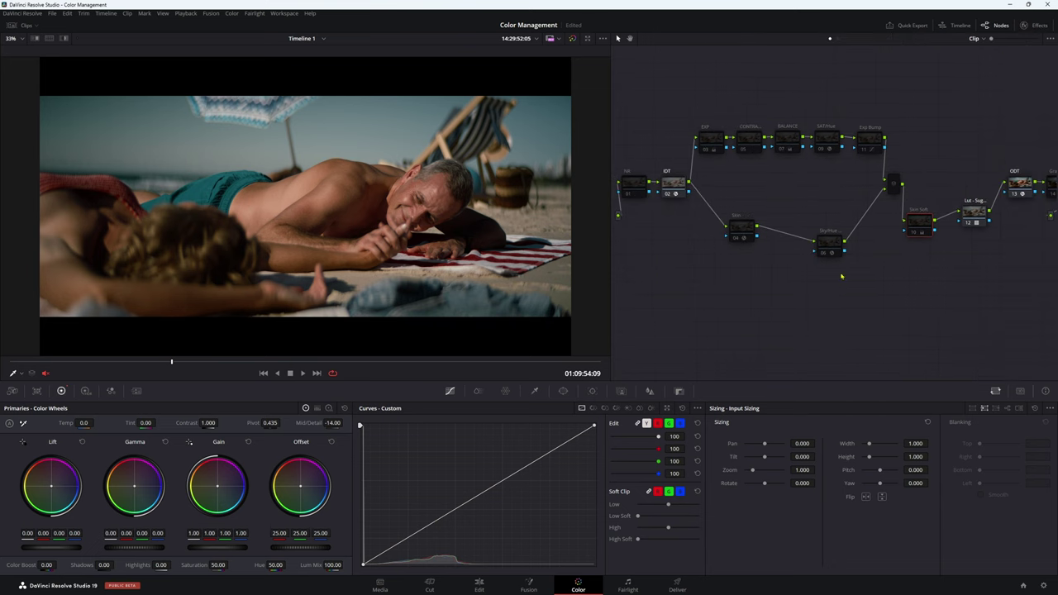
# Step: Lower the Skin Soft node, zoom onto the man's face, then widen the graph to reveal IR and IDT
pyautogui.moveTo(834, 212); pyautogui.dragTo(840, 236)
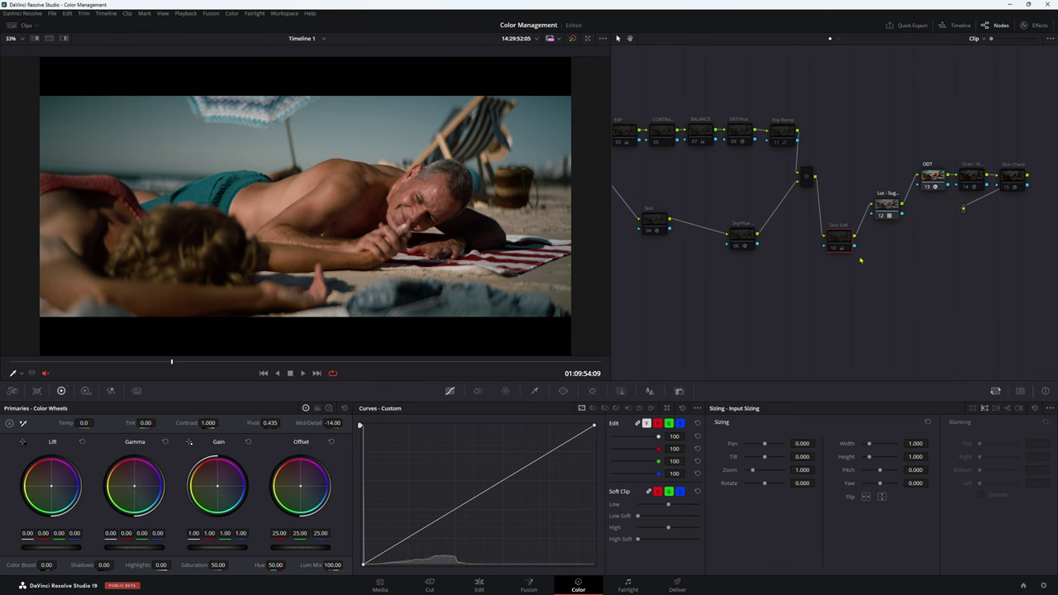
pyautogui.scroll(5, 489, 270)
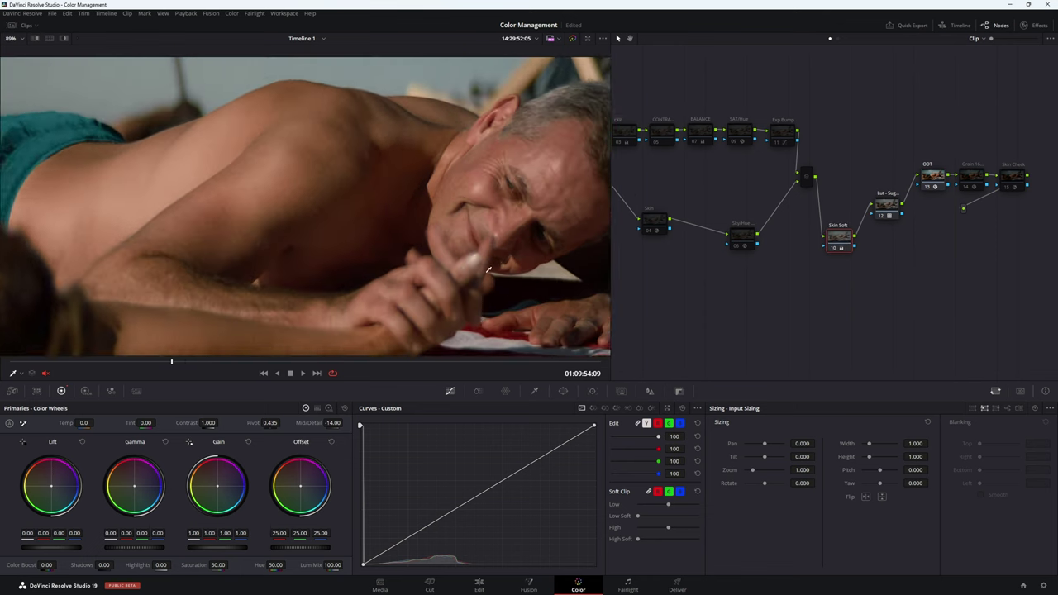
pyautogui.scroll(2, 488, 269)
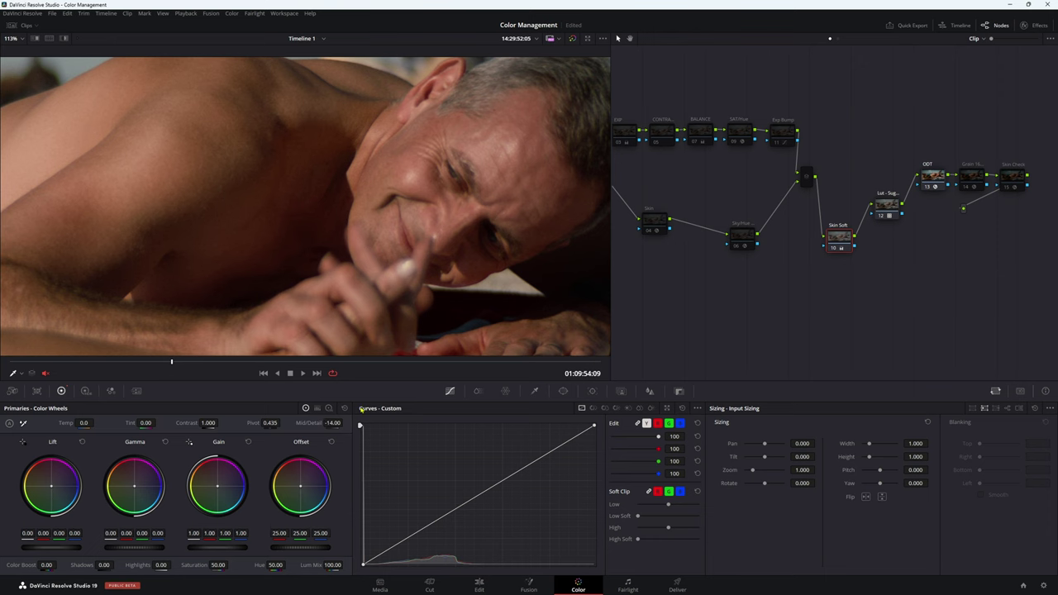
pyautogui.scroll(-2, 432, 226)
pyautogui.scroll(-2, 424, 242)
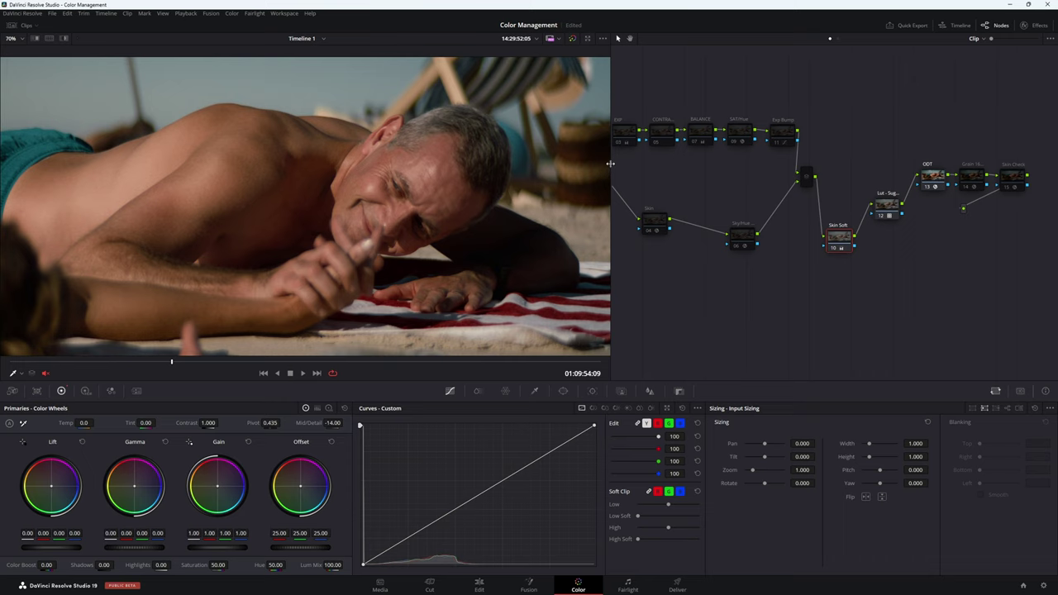
pyautogui.moveTo(611, 170); pyautogui.dragTo(168, 237)
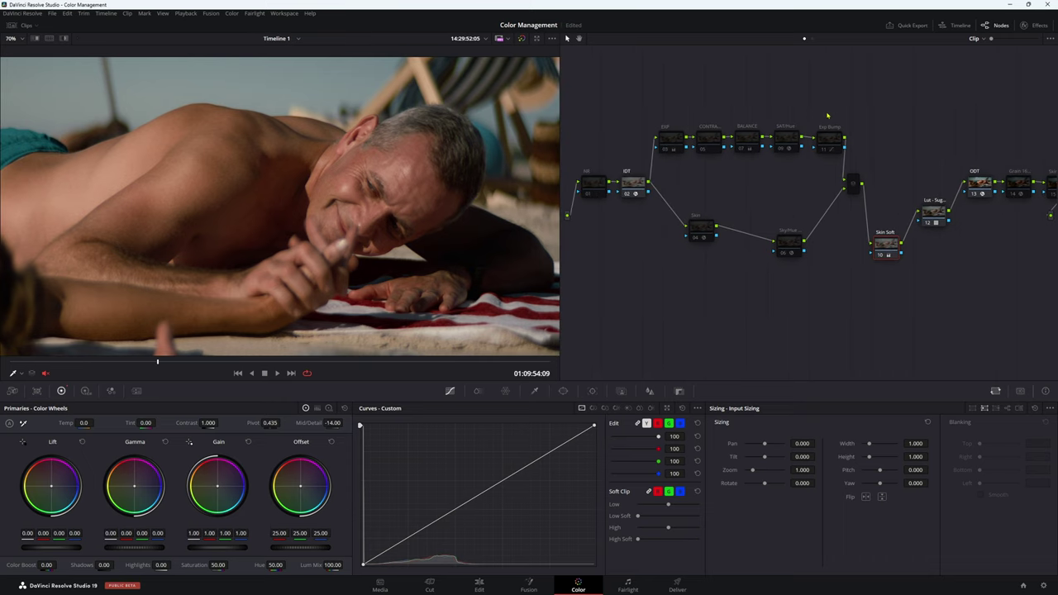
# Step: Line up the Lut and Skin Soft nodes with ODT and move the Skin node down
pyautogui.moveTo(561, 177); pyautogui.dragTo(445, 179)
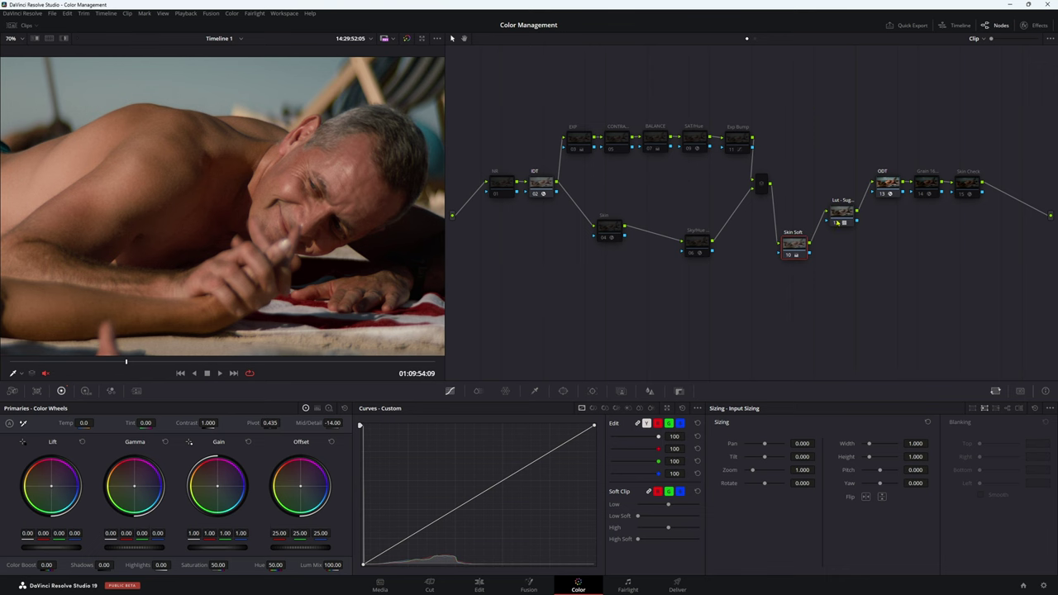
pyautogui.moveTo(839, 222); pyautogui.dragTo(840, 192)
pyautogui.moveTo(794, 243); pyautogui.dragTo(799, 189)
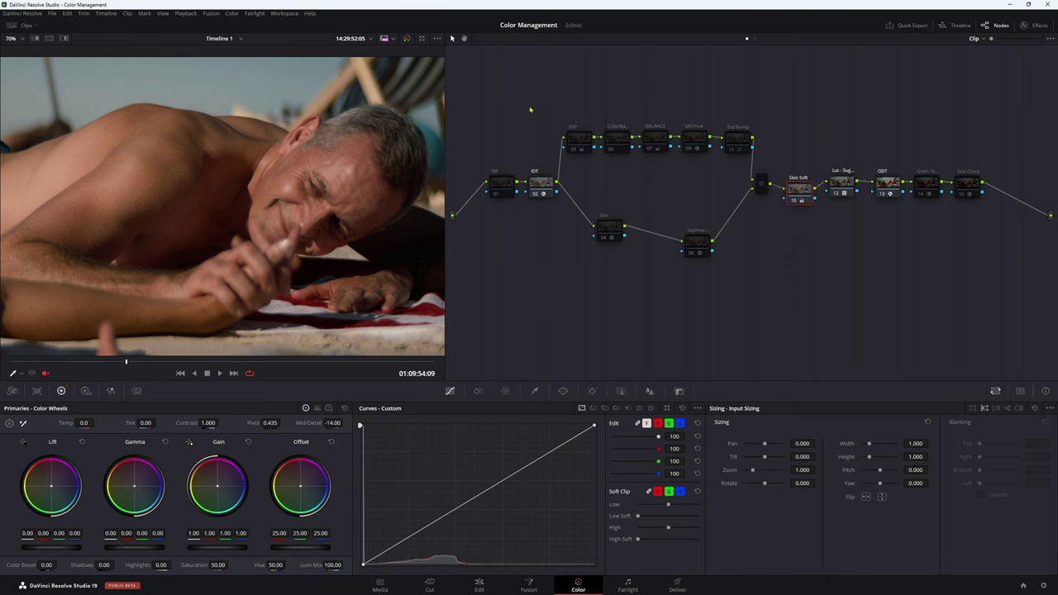
pyautogui.moveTo(602, 235); pyautogui.dragTo(595, 288)
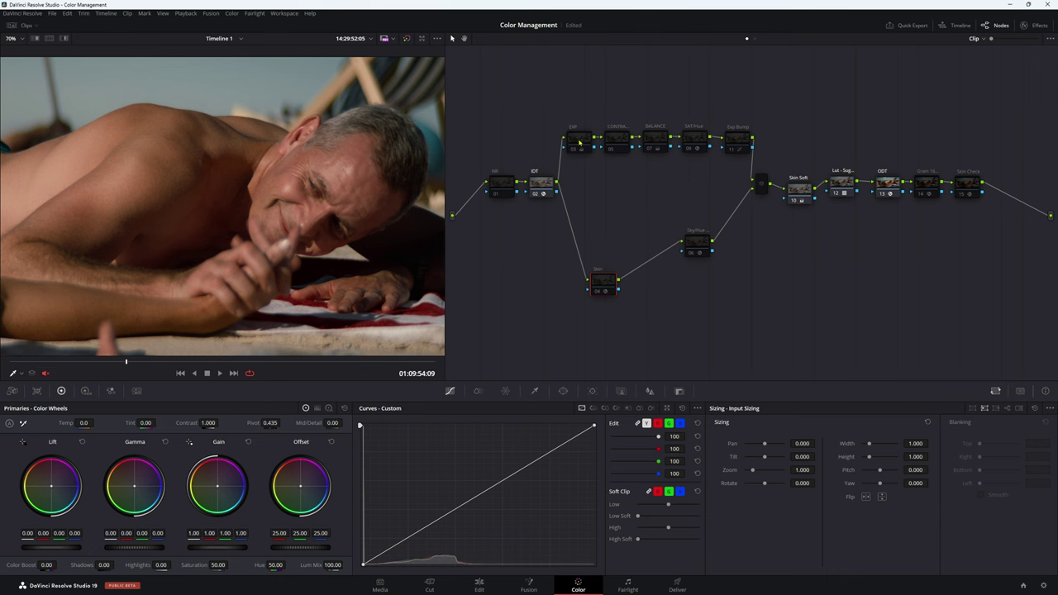
# Step: Reposition EXP, BALANCE and SAT/Hue, and align Skin level with Sky/Hue on the lower branch
pyautogui.moveTo(577, 138); pyautogui.dragTo(632, 170)
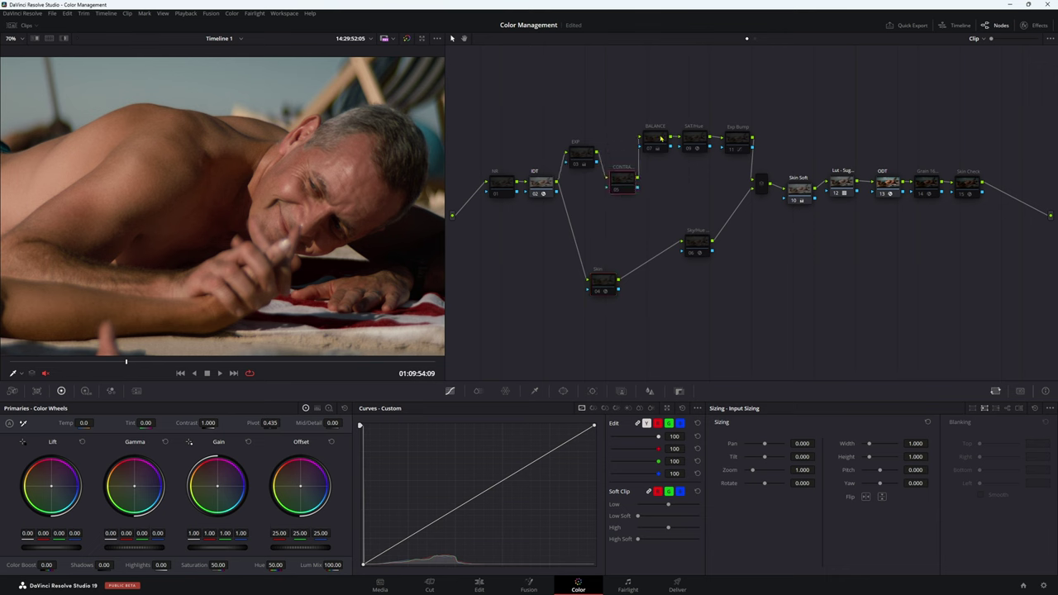
pyautogui.moveTo(661, 138); pyautogui.dragTo(656, 186)
pyautogui.moveTo(693, 140); pyautogui.dragTo(737, 152)
pyautogui.moveTo(697, 244); pyautogui.dragTo(712, 268)
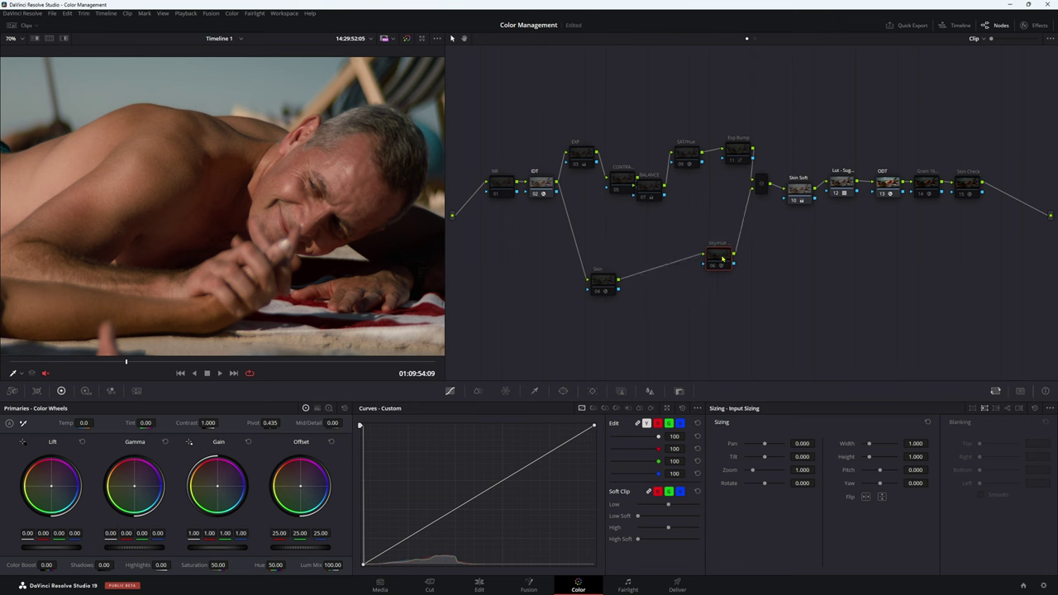
pyautogui.moveTo(723, 260); pyautogui.dragTo(711, 265)
pyautogui.moveTo(619, 285)
pyautogui.mouseDown()
pyautogui.moveTo(627, 263)
pyautogui.moveTo(600, 279)
pyautogui.mouseUp()
# Step: Check EXP's Gain and Offset, zoom out to the full frame, and drop BALANCE lower
pyautogui.click(569, 155)
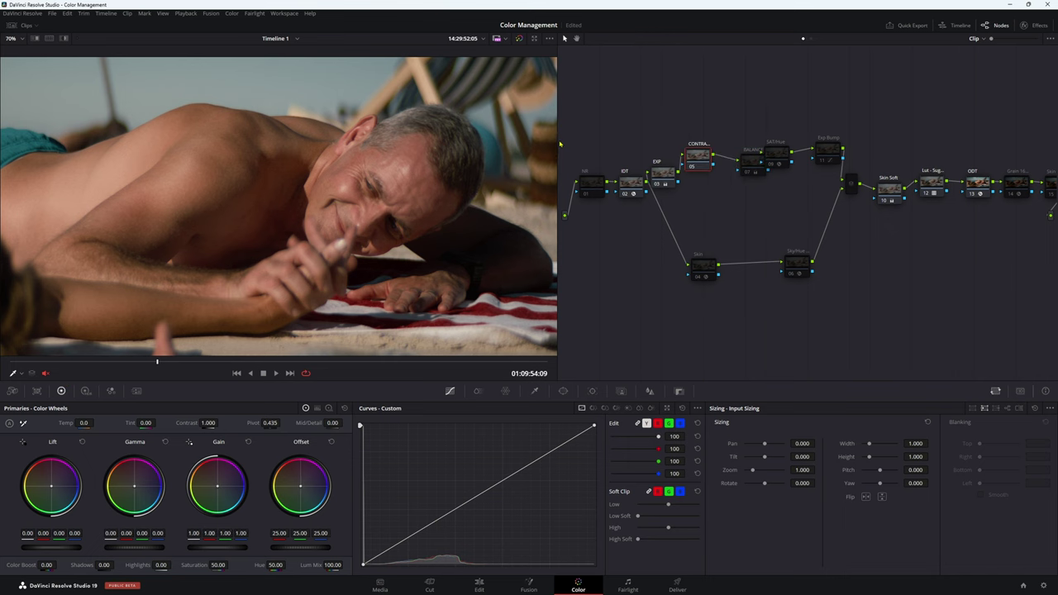
pyautogui.moveTo(560, 144); pyautogui.dragTo(688, 144)
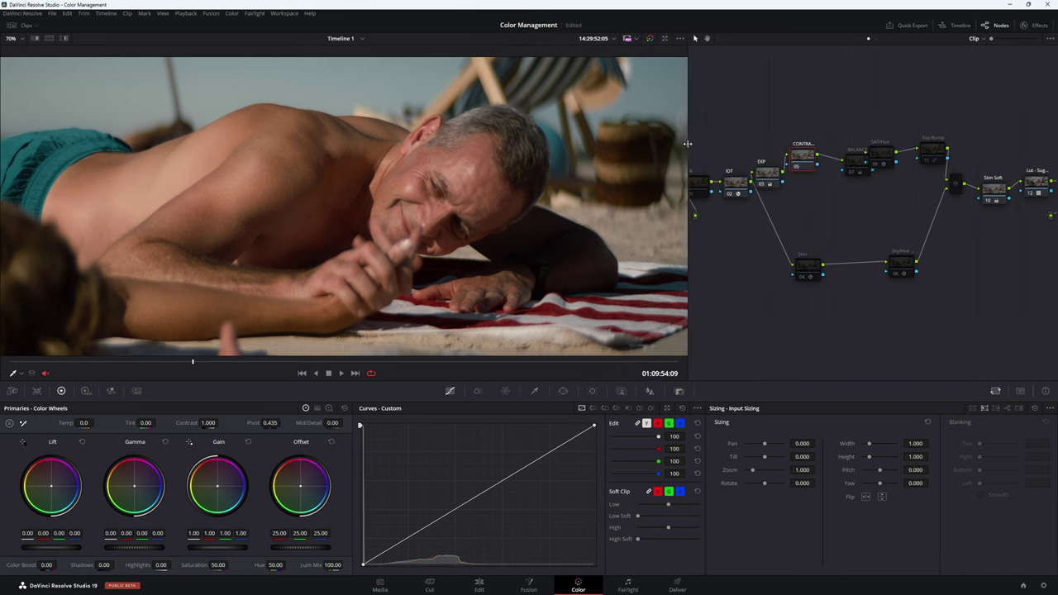
pyautogui.scroll(-2, 573, 192)
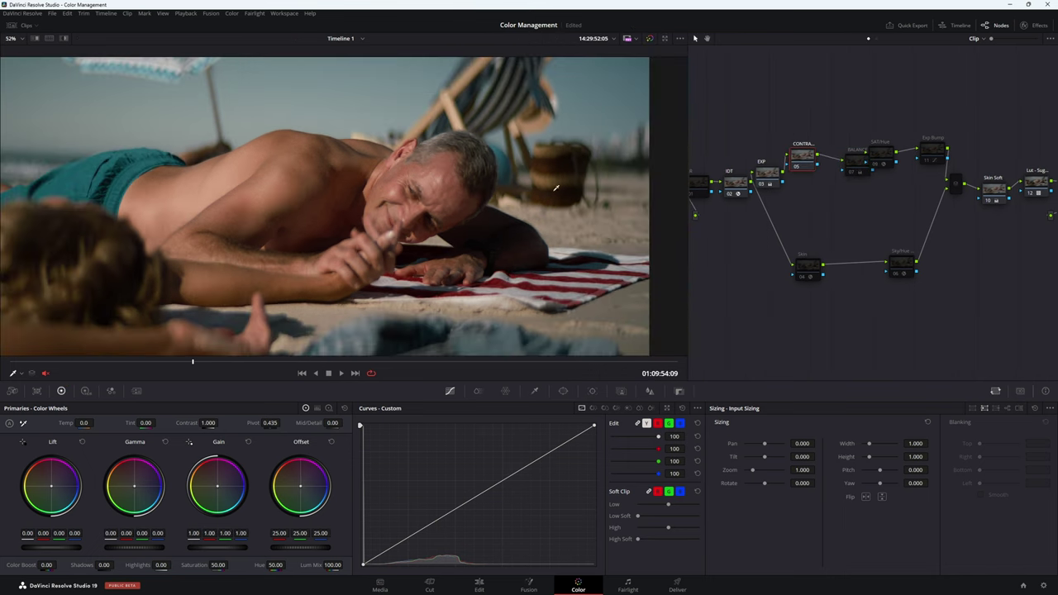
pyautogui.scroll(-1, 542, 195)
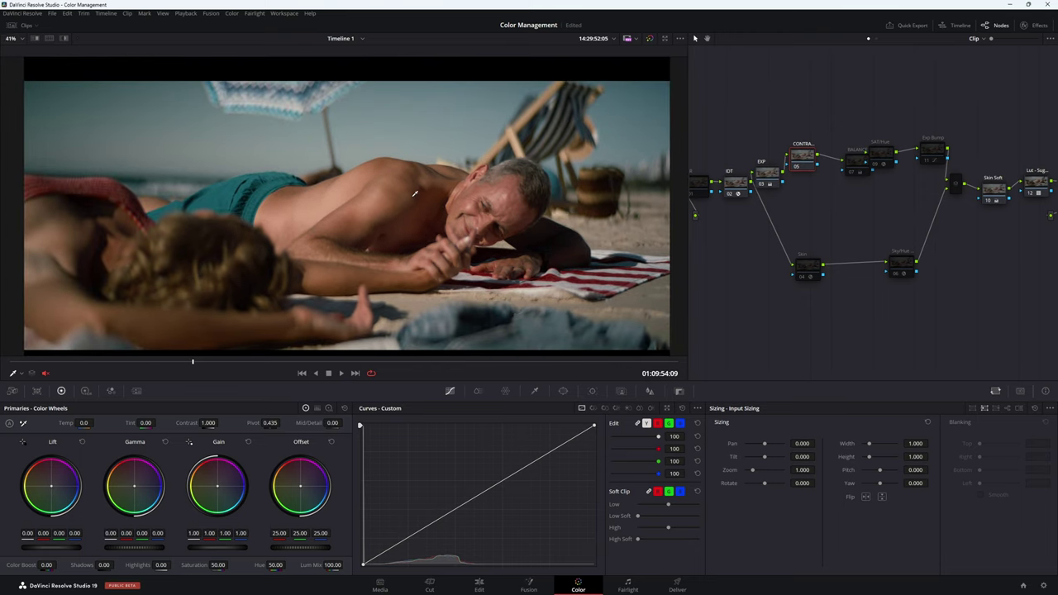
pyautogui.moveTo(856, 164); pyautogui.dragTo(840, 188)
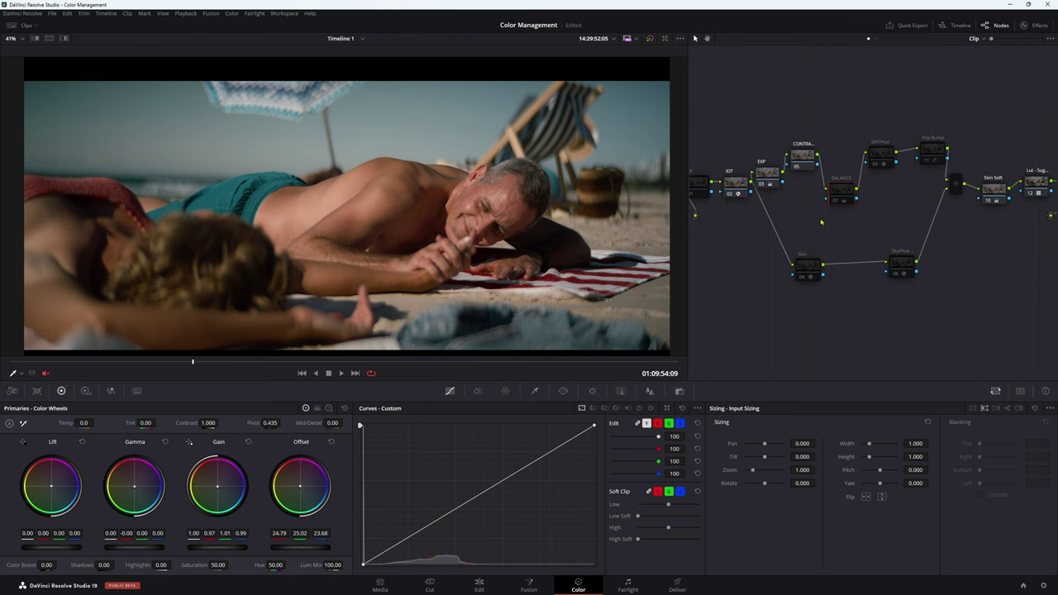
# Step: Re-enable the BALANCE node's correction and reposition the floating scopes window
pyautogui.hotkey('ctrl', 'd')
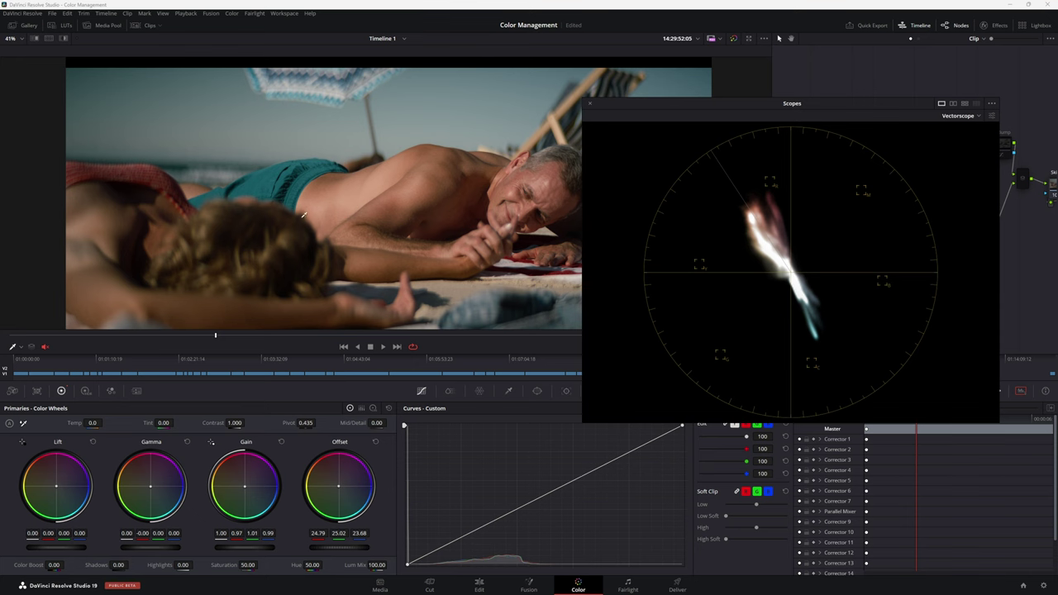
pyautogui.moveTo(686, 103); pyautogui.dragTo(603, 123)
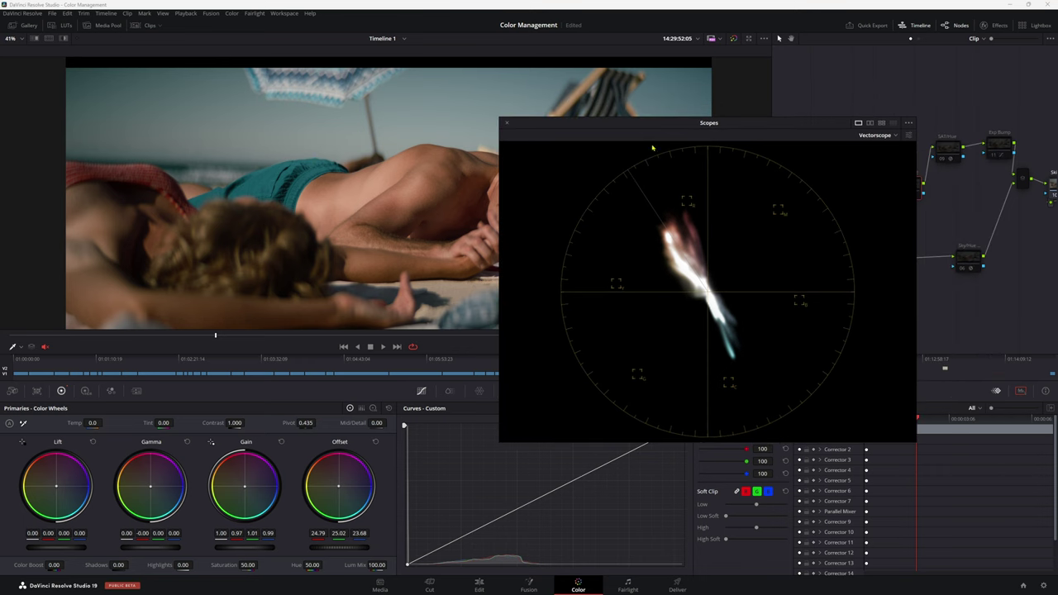
pyautogui.moveTo(744, 123); pyautogui.dragTo(910, 56)
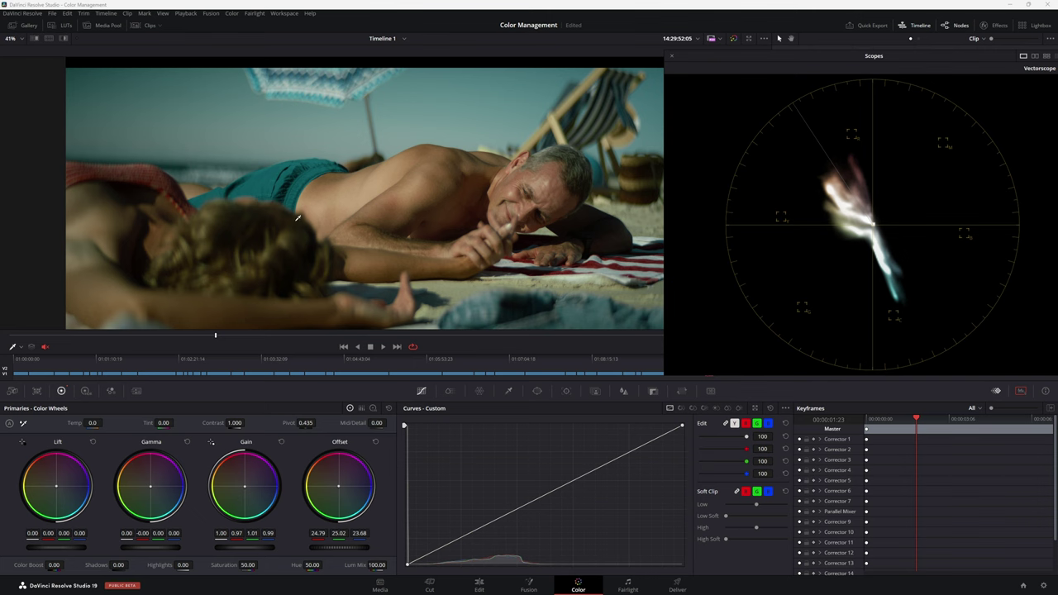
pyautogui.moveTo(750, 68); pyautogui.dragTo(657, 137)
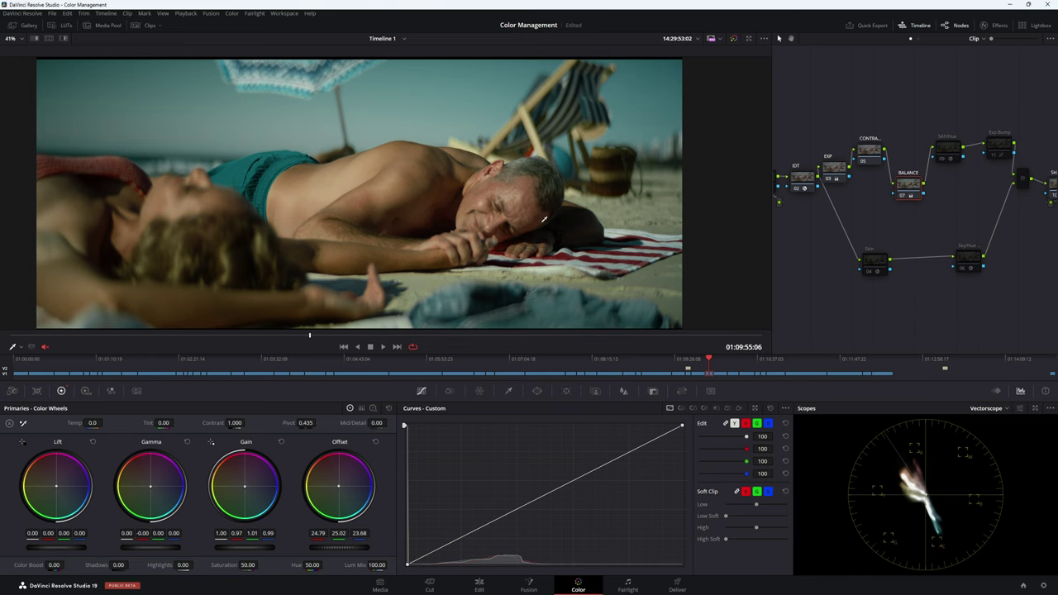
# Step: Fit the frame in the viewer, widen the node graph, and lift SAT/Hue above the chain
pyautogui.hotkey('shift', 'z')
pyautogui.scroll(2, 458, 261)
pyautogui.scroll(-1, 458, 261)
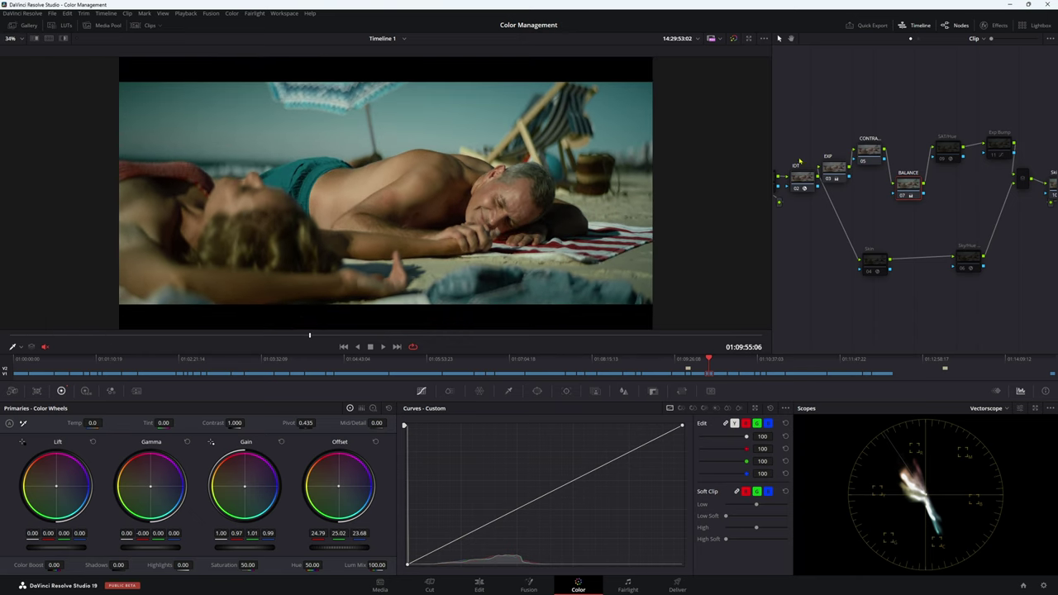
pyautogui.moveTo(772, 148); pyautogui.dragTo(674, 153)
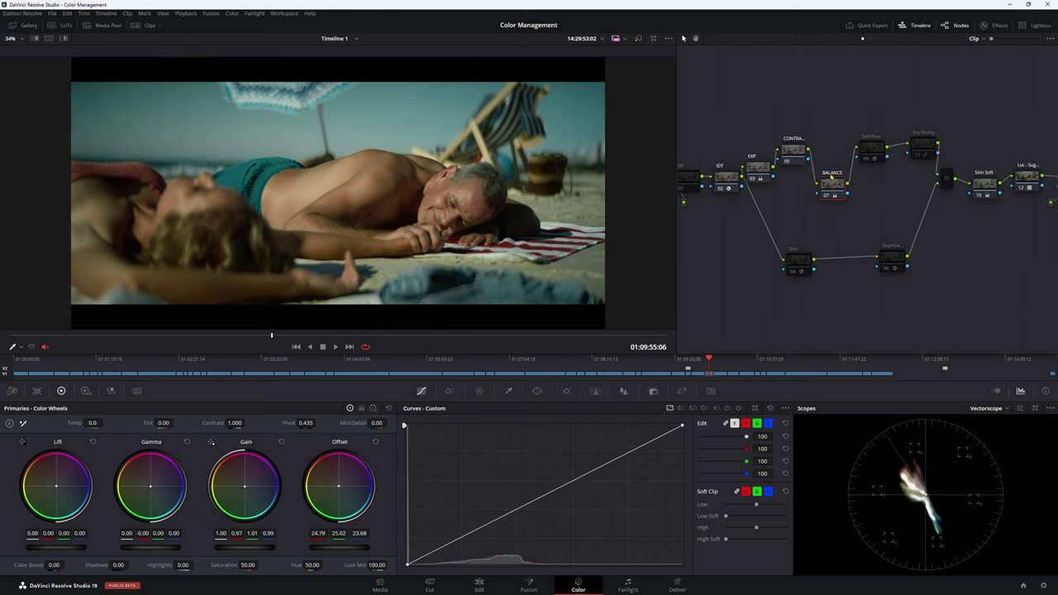
pyautogui.moveTo(873, 153); pyautogui.dragTo(748, 116)
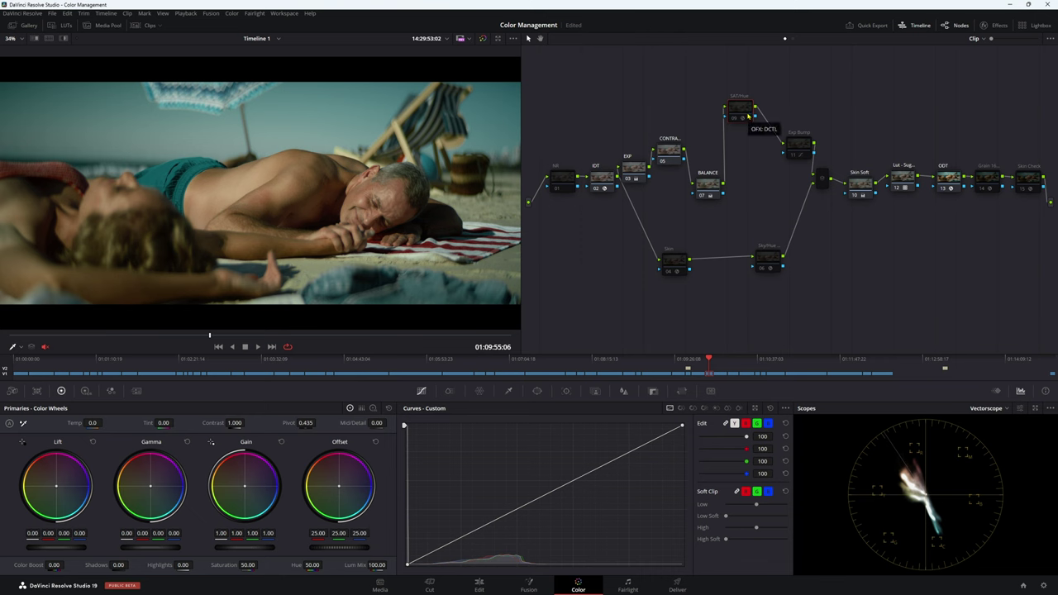
# Step: Review the SAT/Hue DCTL settings and move the node back between BALANCE and Exp Bump
pyautogui.click(996, 25)
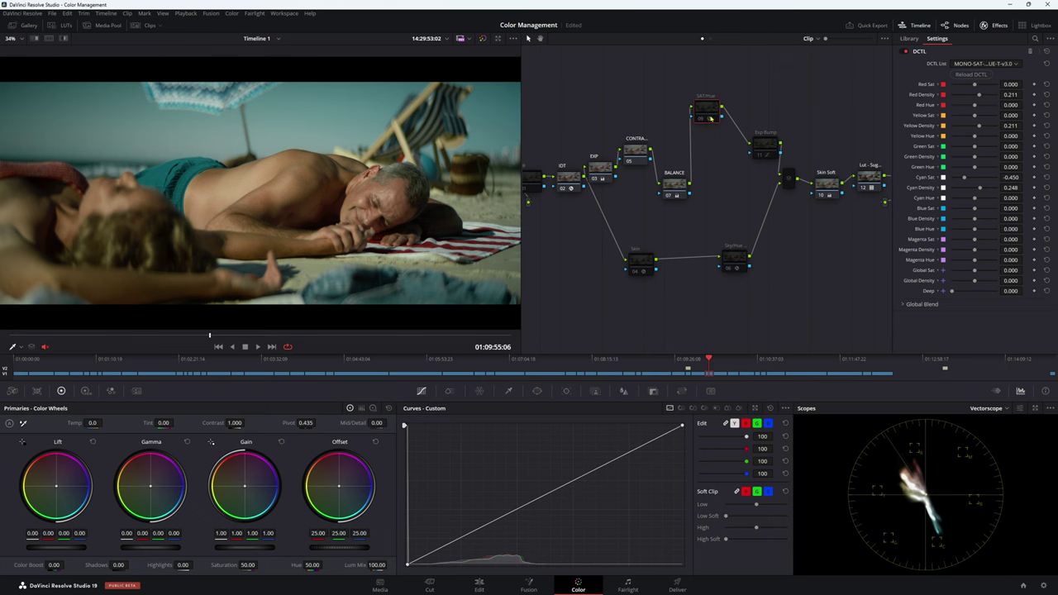
pyautogui.moveTo(710, 117); pyautogui.dragTo(728, 153)
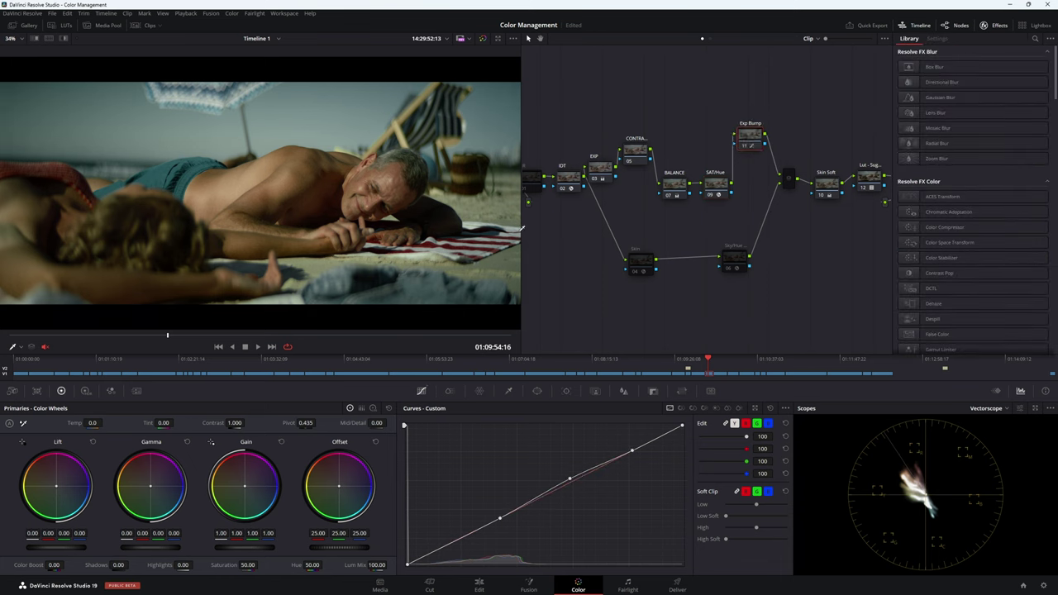
# Step: Raise Exp Bump above the chain and move the Skin node left beneath EXP
pyautogui.moveTo(755, 142); pyautogui.dragTo(789, 167)
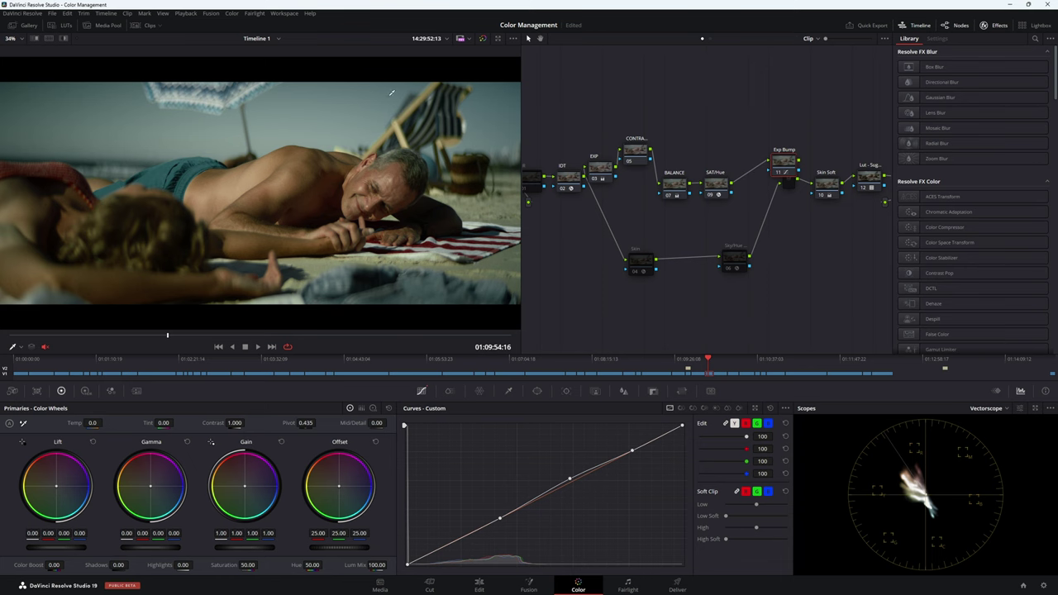
pyautogui.moveTo(526, 125); pyautogui.dragTo(743, 125)
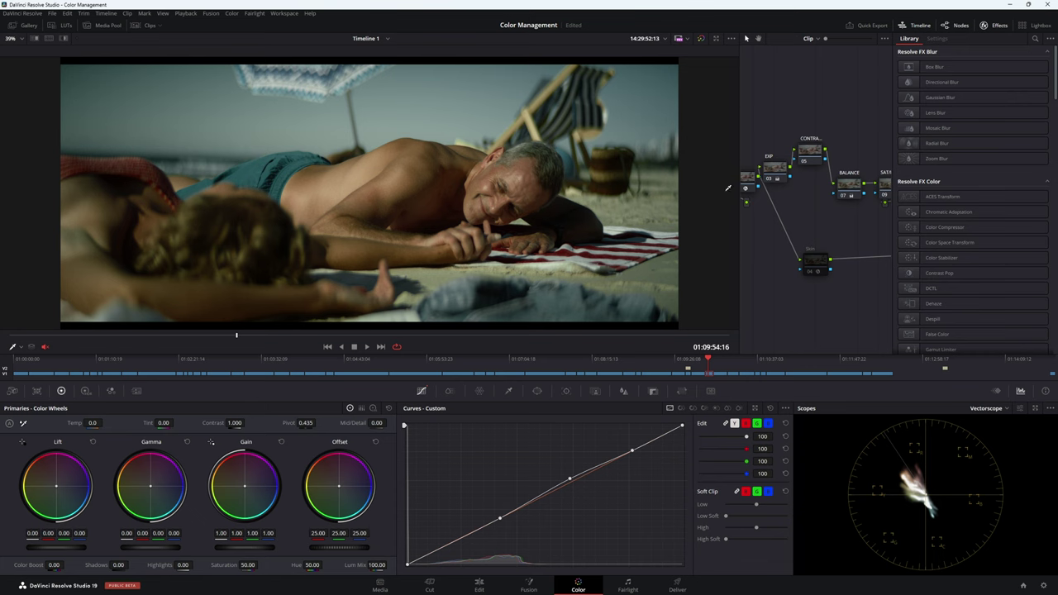
pyautogui.moveTo(740, 142); pyautogui.dragTo(650, 142)
pyautogui.moveTo(651, 198); pyautogui.dragTo(496, 198)
pyautogui.moveTo(761, 162); pyautogui.dragTo(729, 118)
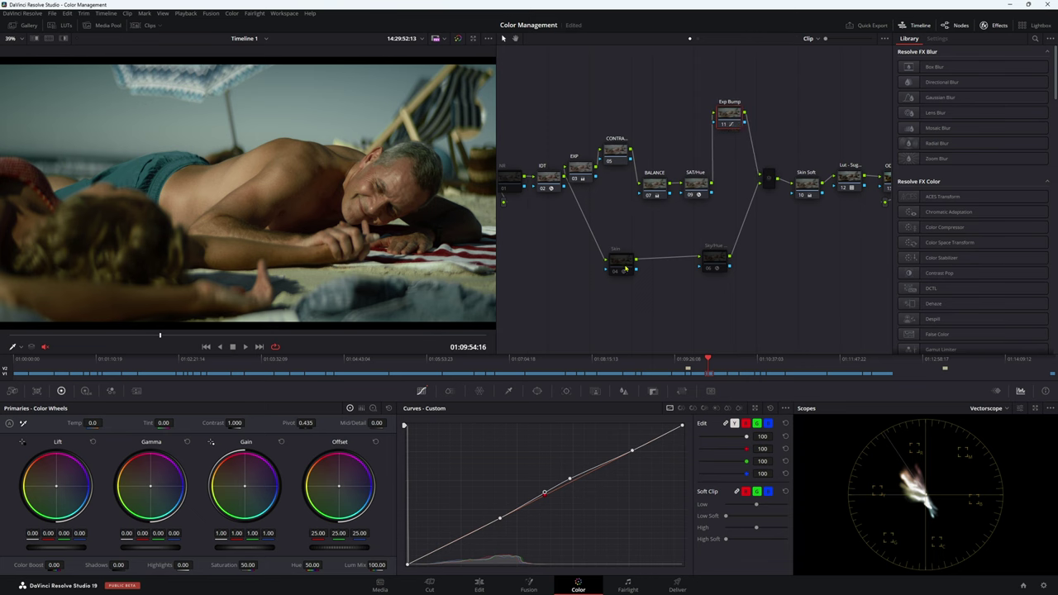
pyautogui.moveTo(626, 269); pyautogui.dragTo(586, 268)
# Step: Open the Skin node's 3x3 matrix DCTL settings, zoom on the face, and re-enable the node with Ctrl+D
pyautogui.click(985, 26)
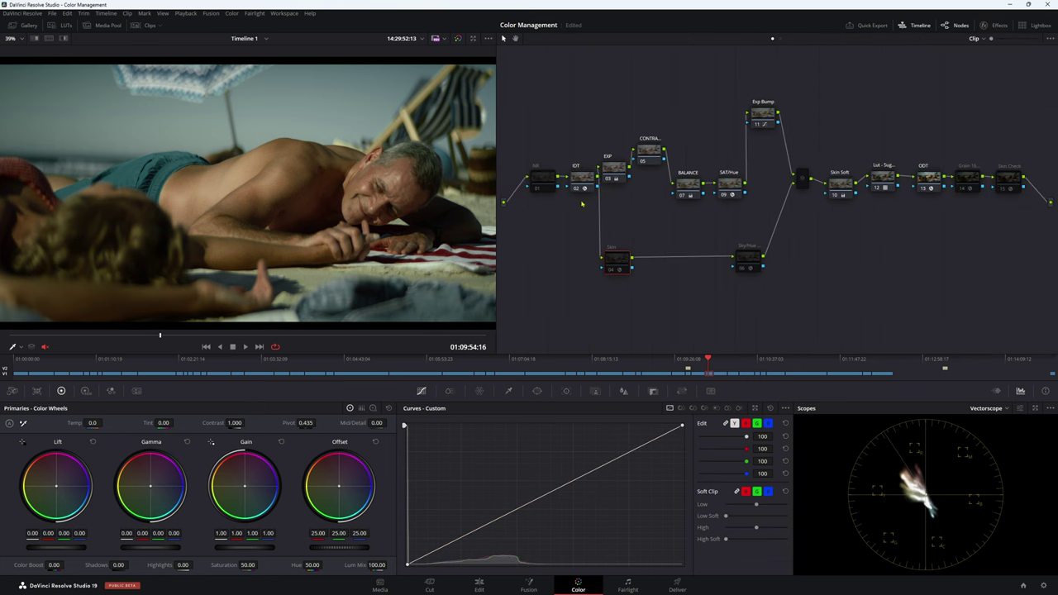
pyautogui.click(986, 26)
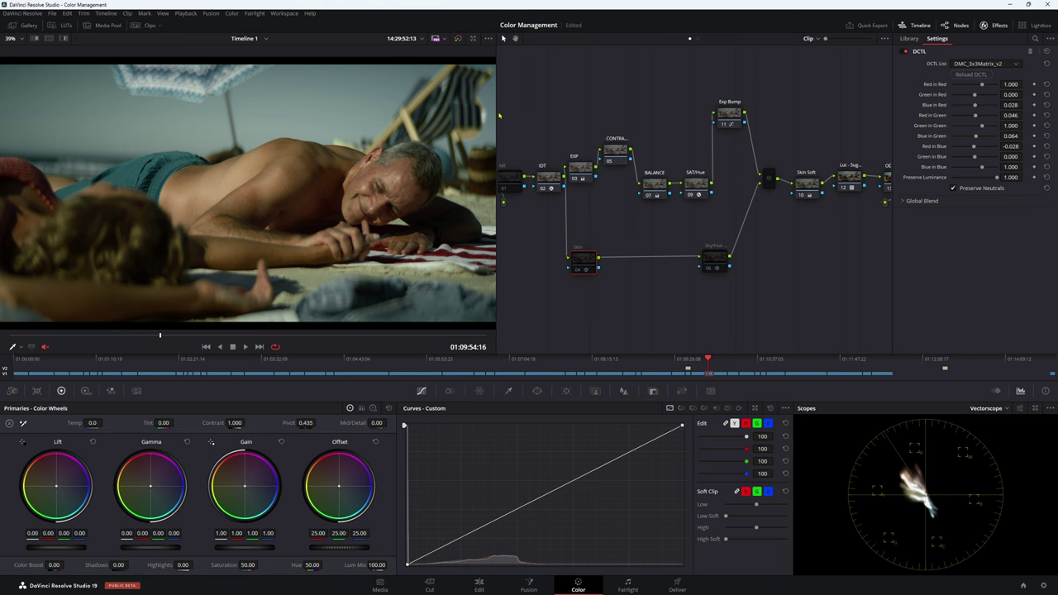
pyautogui.moveTo(499, 116); pyautogui.dragTo(575, 99)
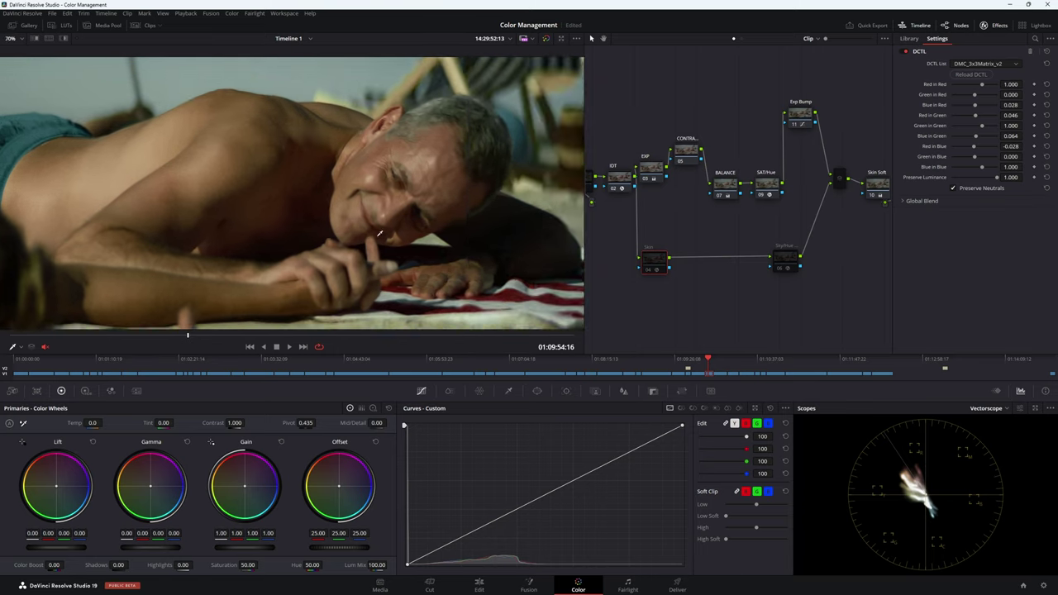
pyautogui.scroll(6, 381, 234)
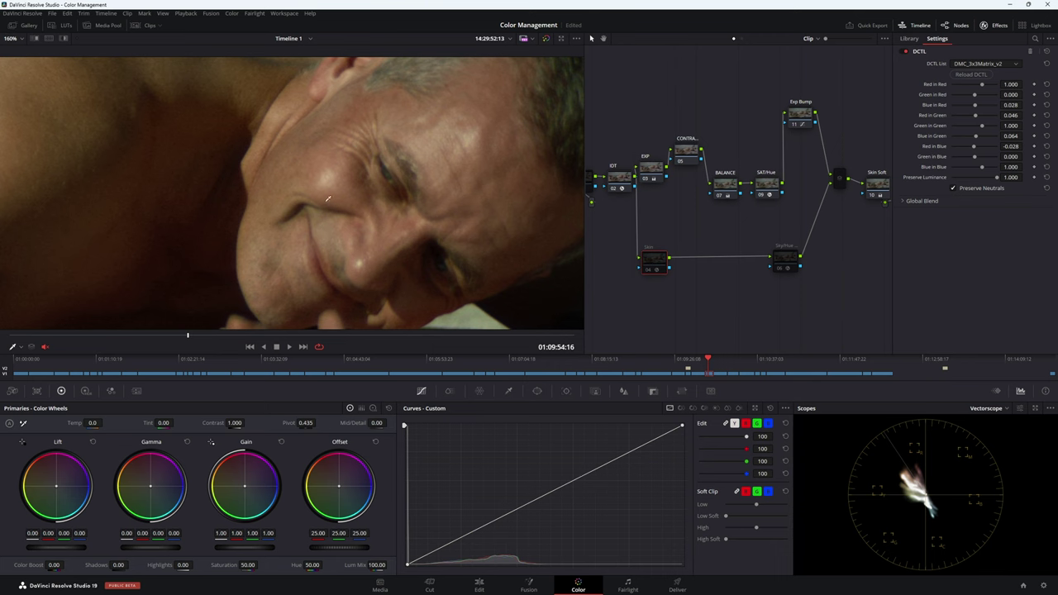
pyautogui.hotkey('ctrl', 'd')
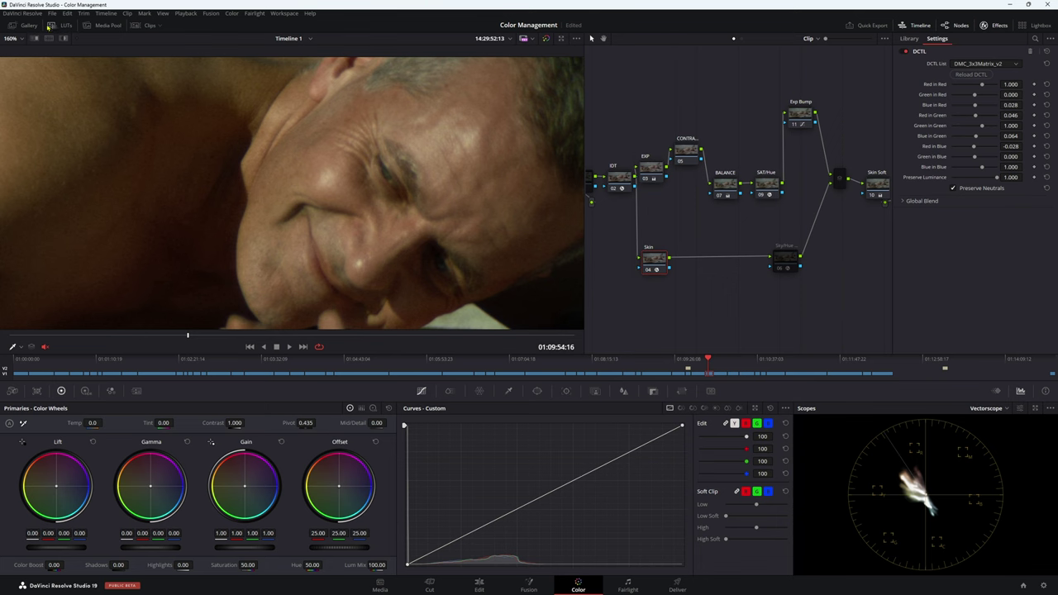
# Step: Wipe between the reference still and the graded beach shot, sweeping the split across the man
pyautogui.hotkey('shift', 'z')
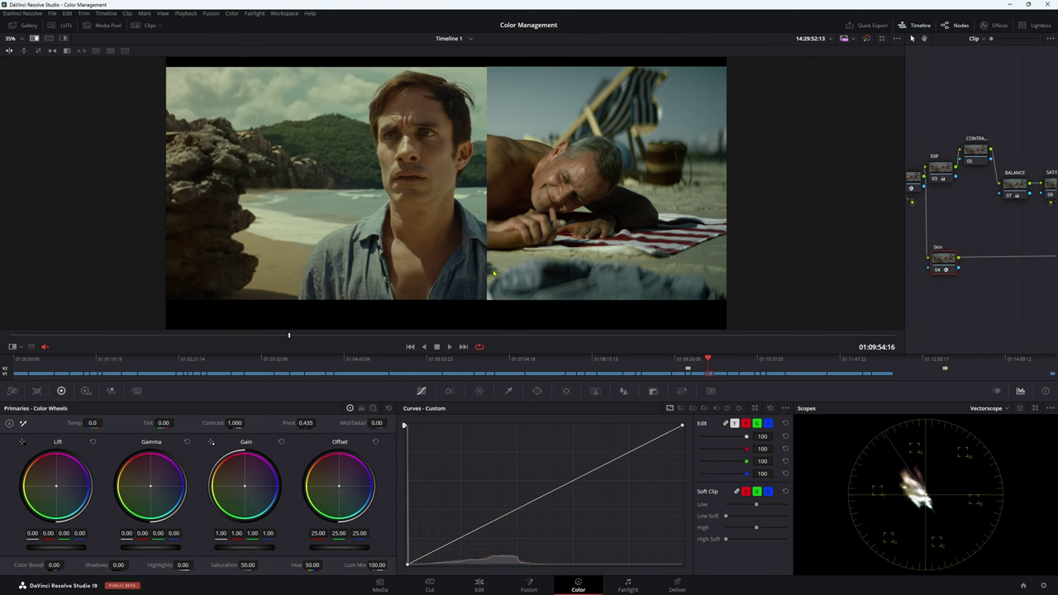
pyautogui.moveTo(413, 184); pyautogui.dragTo(445, 192)
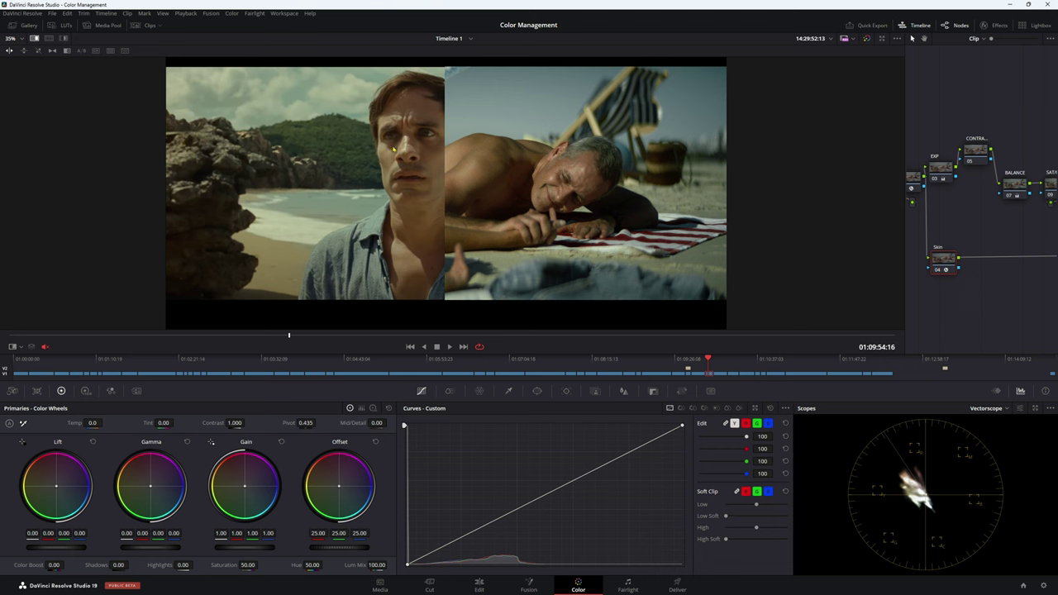
pyautogui.moveTo(487, 181); pyautogui.dragTo(509, 196)
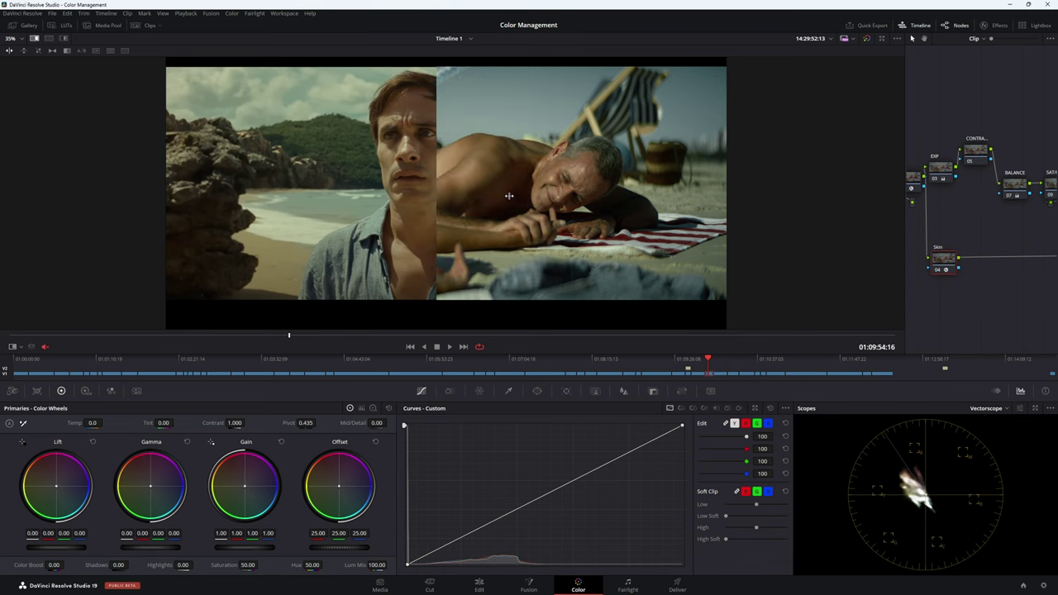
pyautogui.moveTo(526, 110); pyautogui.dragTo(238, 124)
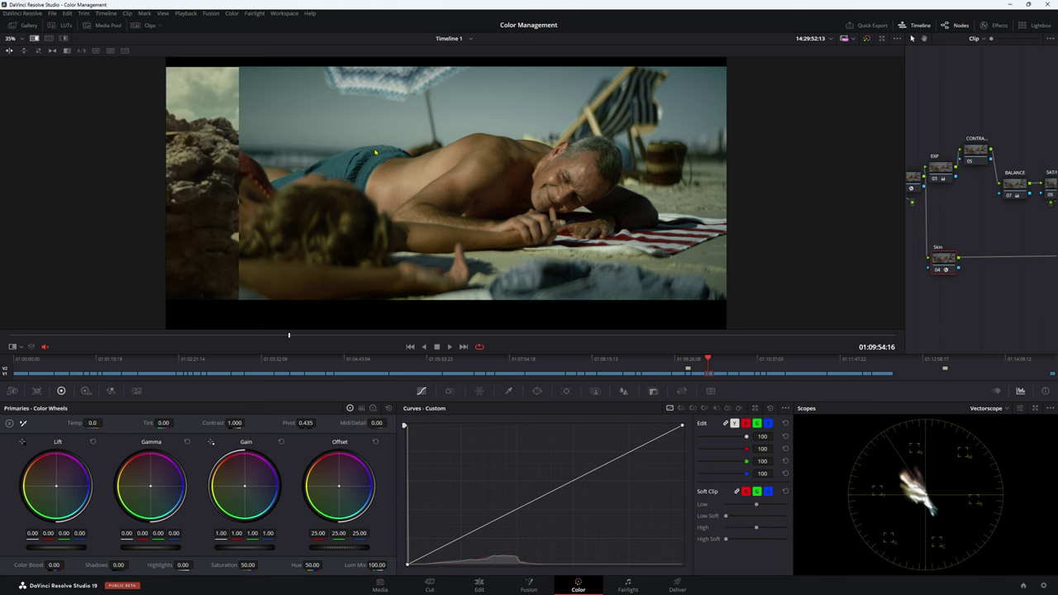
pyautogui.moveTo(348, 183); pyautogui.dragTo(438, 223)
pyautogui.moveTo(319, 238); pyautogui.dragTo(560, 195)
pyautogui.moveTo(483, 178); pyautogui.dragTo(453, 195)
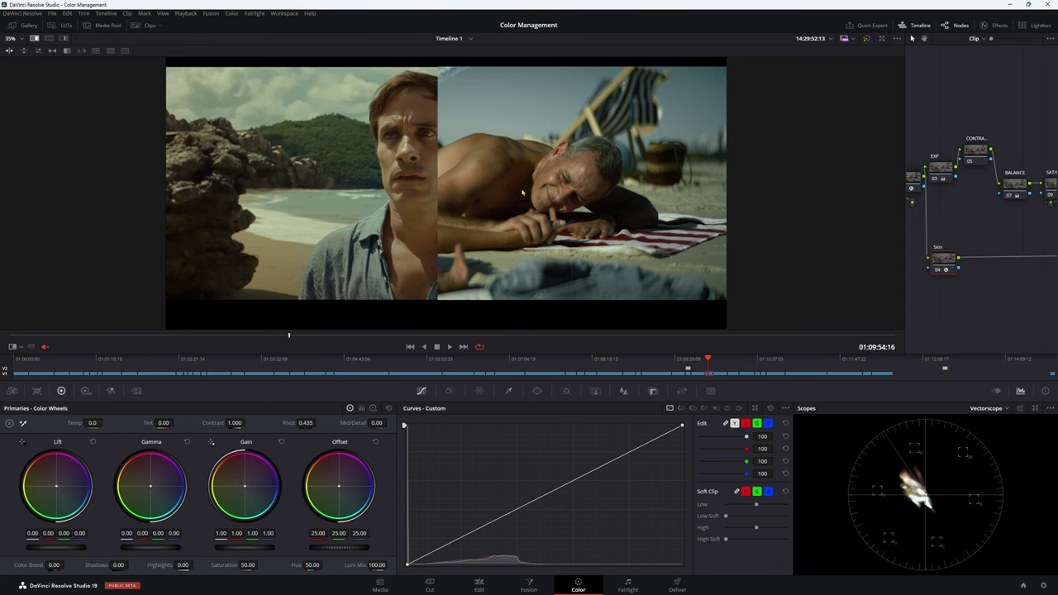
pyautogui.moveTo(522, 193); pyautogui.dragTo(310, 192)
pyautogui.scroll(-2, 538, 131)
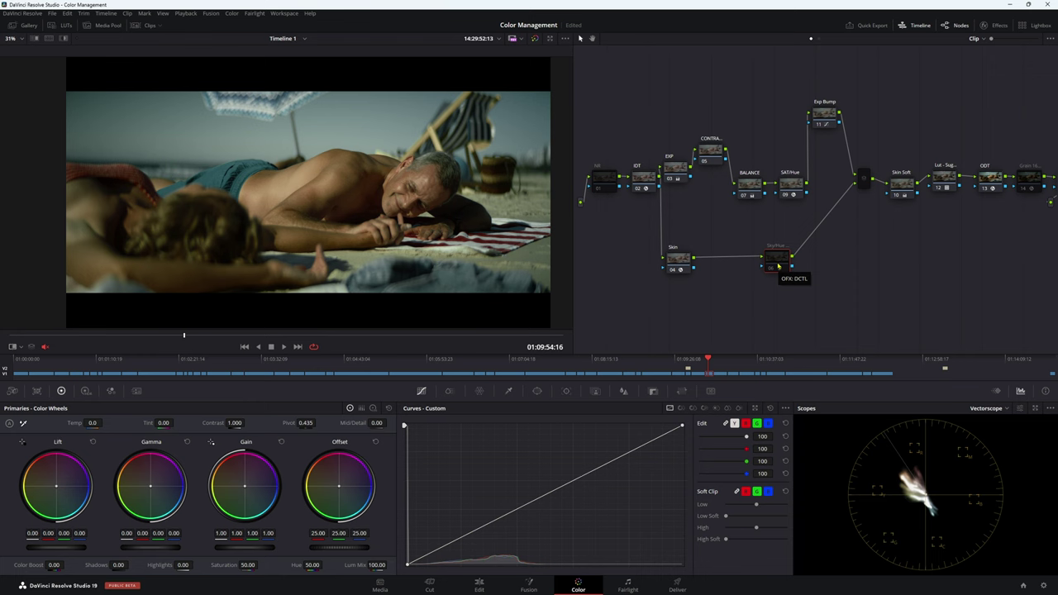
# Step: Bring up the Effects settings for the current node and nudge the Sky/Hue node slightly up-left
pyautogui.click(989, 25)
pyautogui.moveTo(746, 263); pyautogui.dragTo(738, 254)
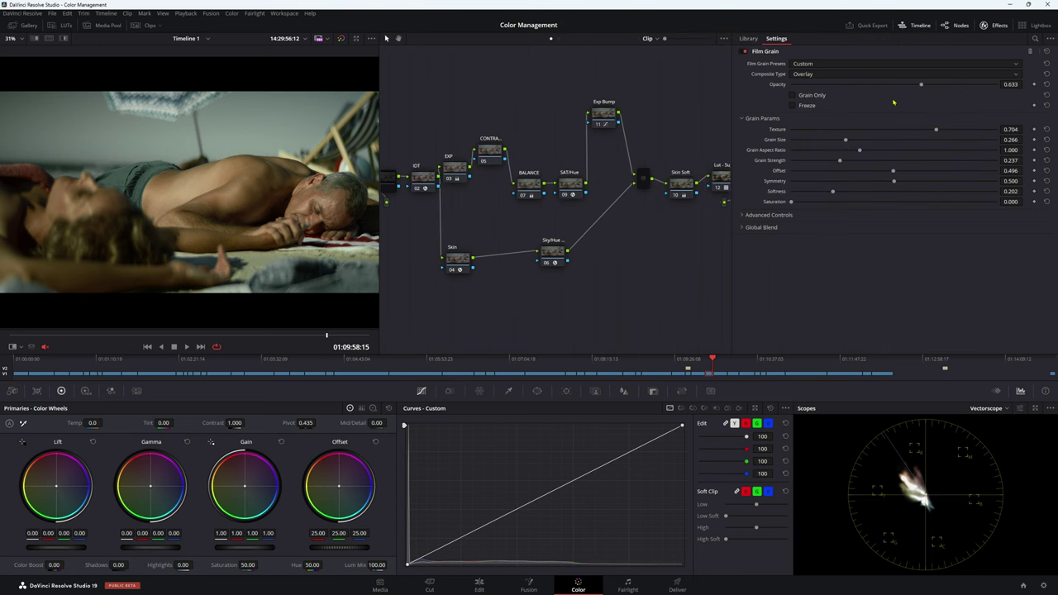
# Step: Expand the Film Grain advanced controls and enlarge the viewer to inspect the grain
pyautogui.click(743, 216)
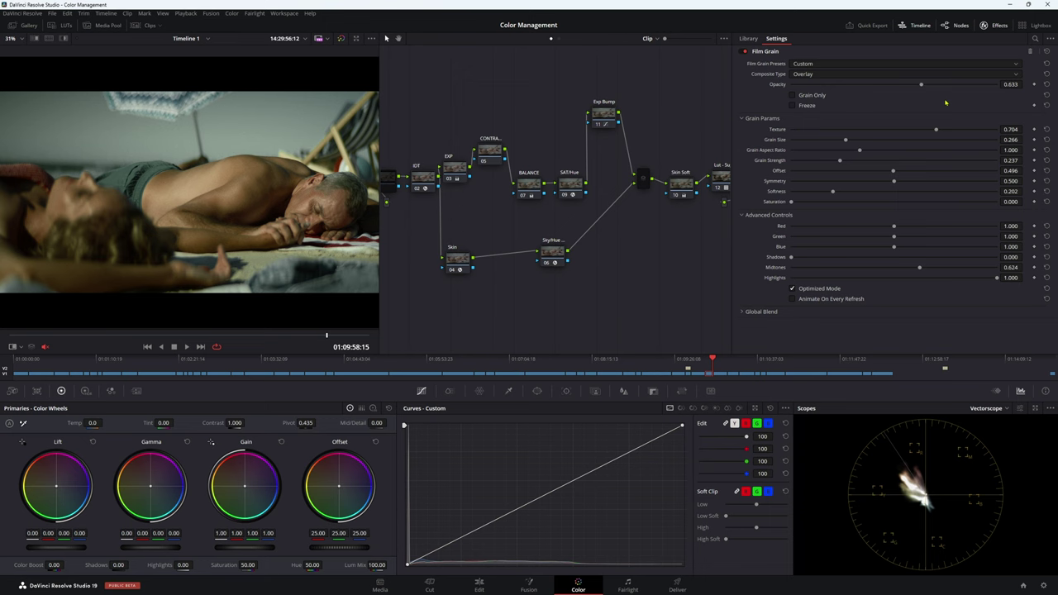
pyautogui.moveTo(376, 154); pyautogui.dragTo(534, 235)
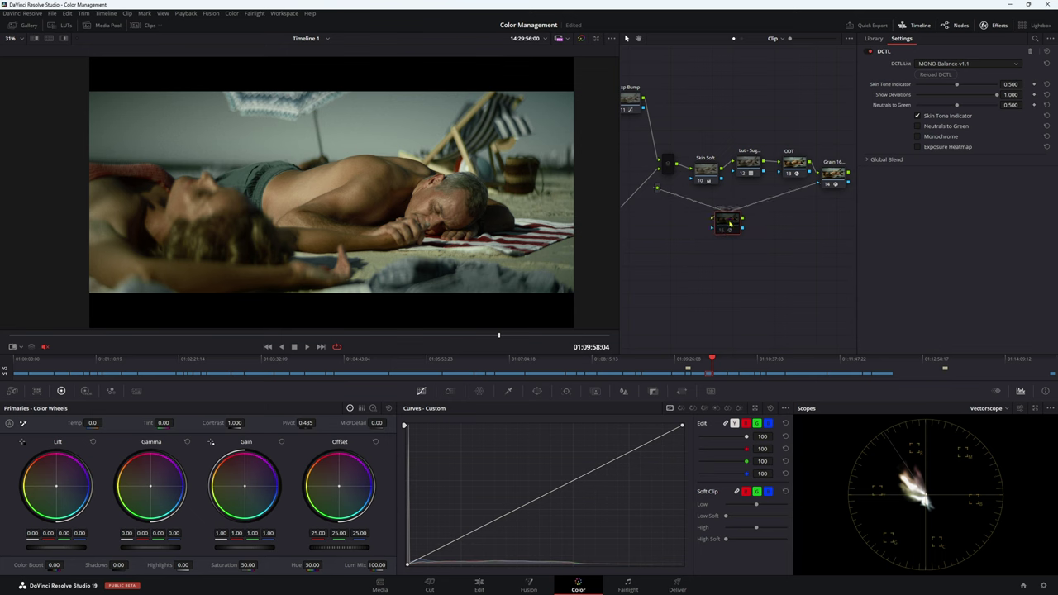
# Step: Shift node 15 slightly left and scrub back to frame 01:09:54:14
pyautogui.moveTo(728, 224)
pyautogui.mouseDown()
pyautogui.moveTo(720, 219)
pyautogui.moveTo(735, 236)
pyautogui.mouseUp()
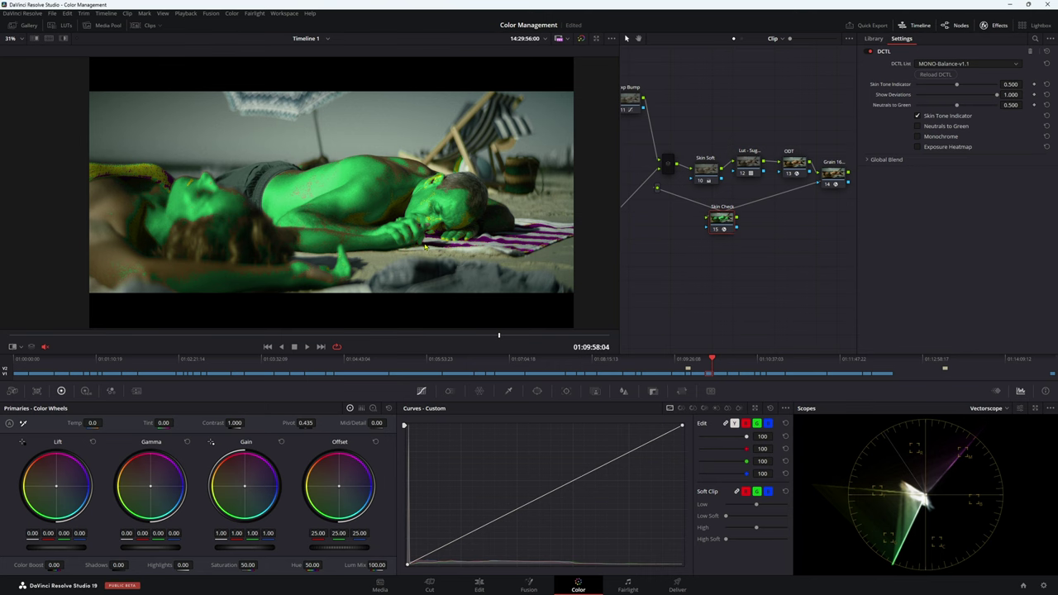
pyautogui.moveTo(419, 336); pyautogui.dragTo(192, 336)
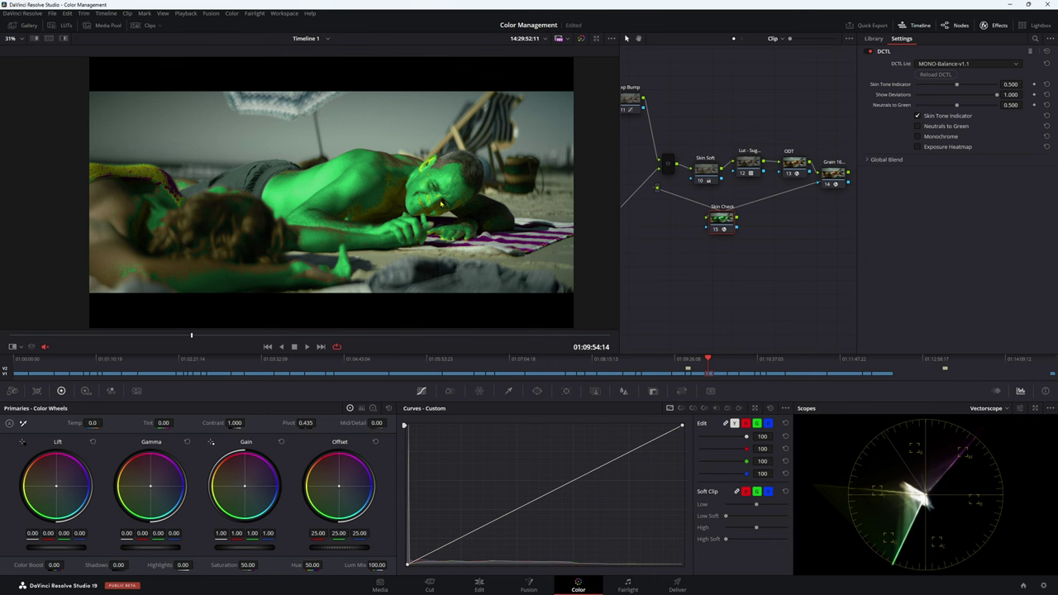
# Step: Move the Skin Check node right so it sits beneath the grain node
pyautogui.moveTo(716, 218); pyautogui.dragTo(802, 226)
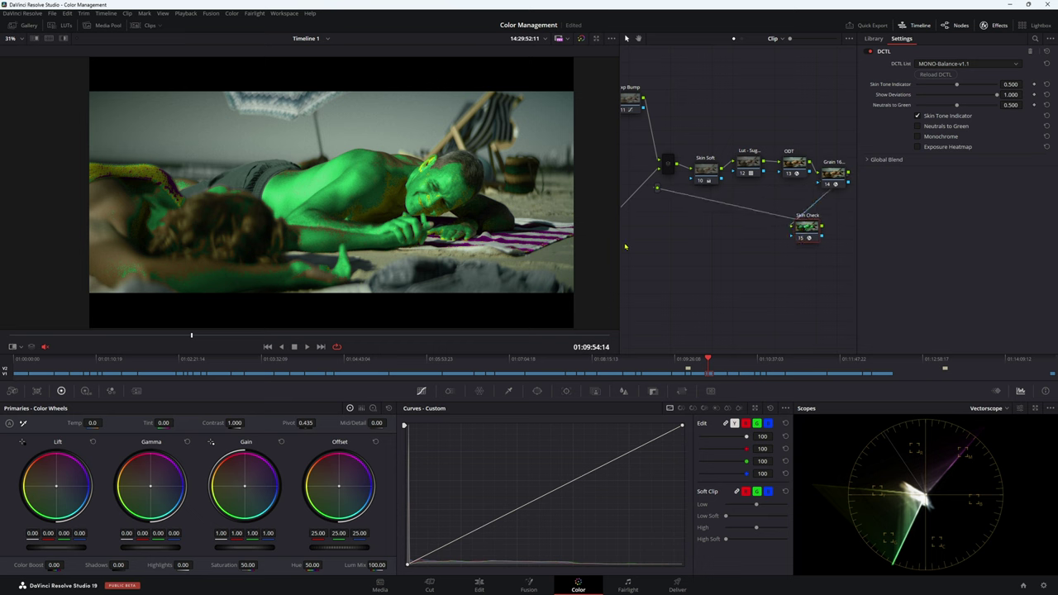